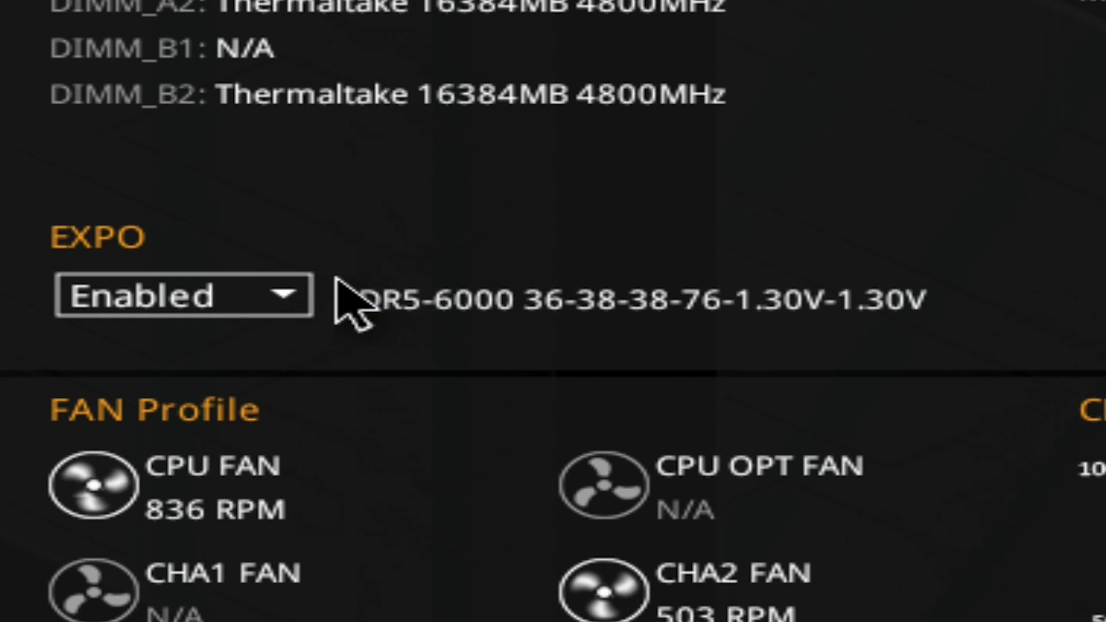
Switch the EXPO memory profile to Disabled and back to Enabled
click(295, 312)
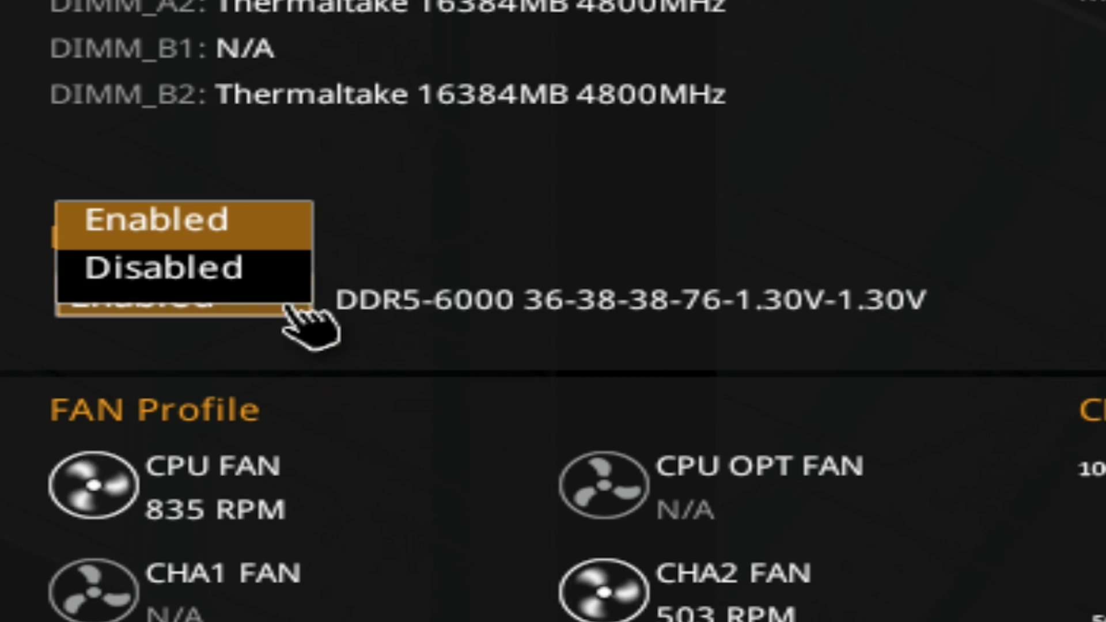
click(203, 273)
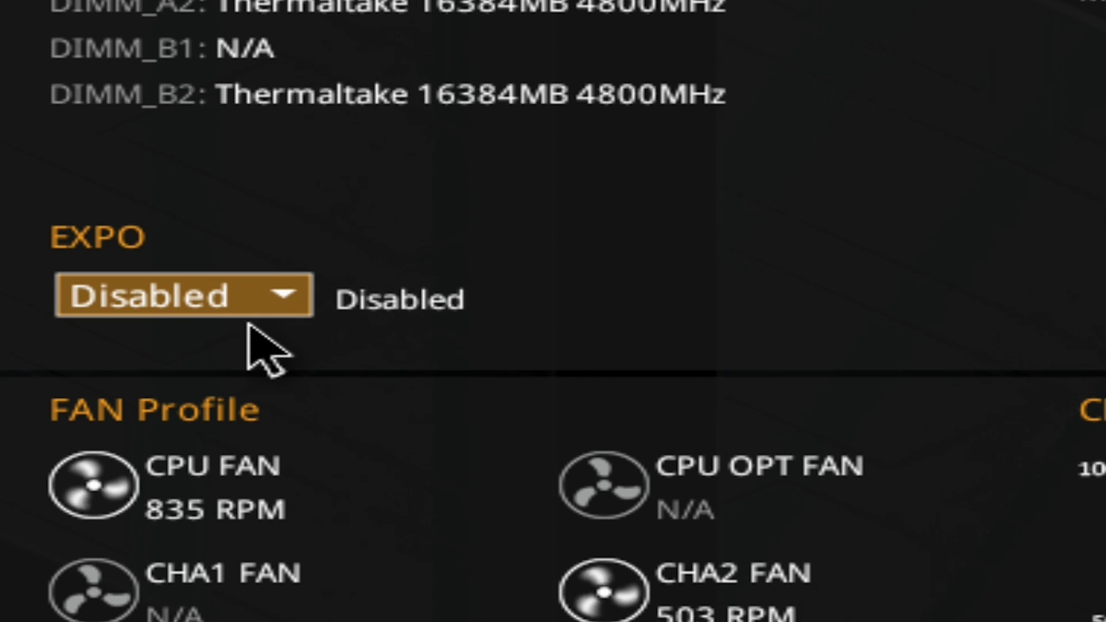
click(297, 307)
click(241, 227)
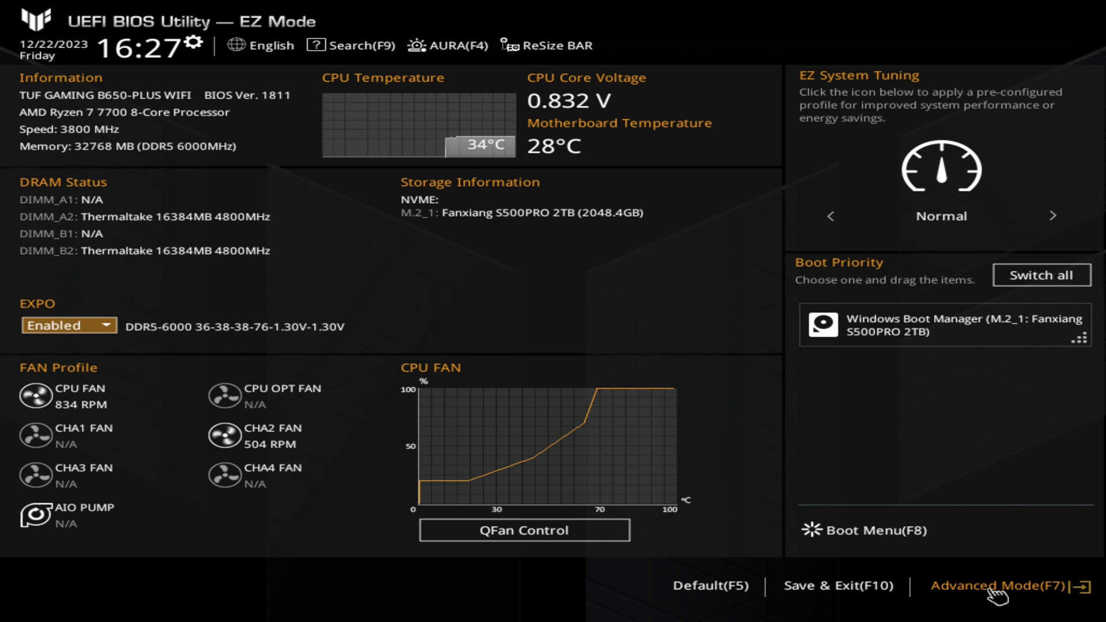
Switch the BIOS to Advanced Mode and choose EXPO I for the Ai Overclock Tuner
click(997, 593)
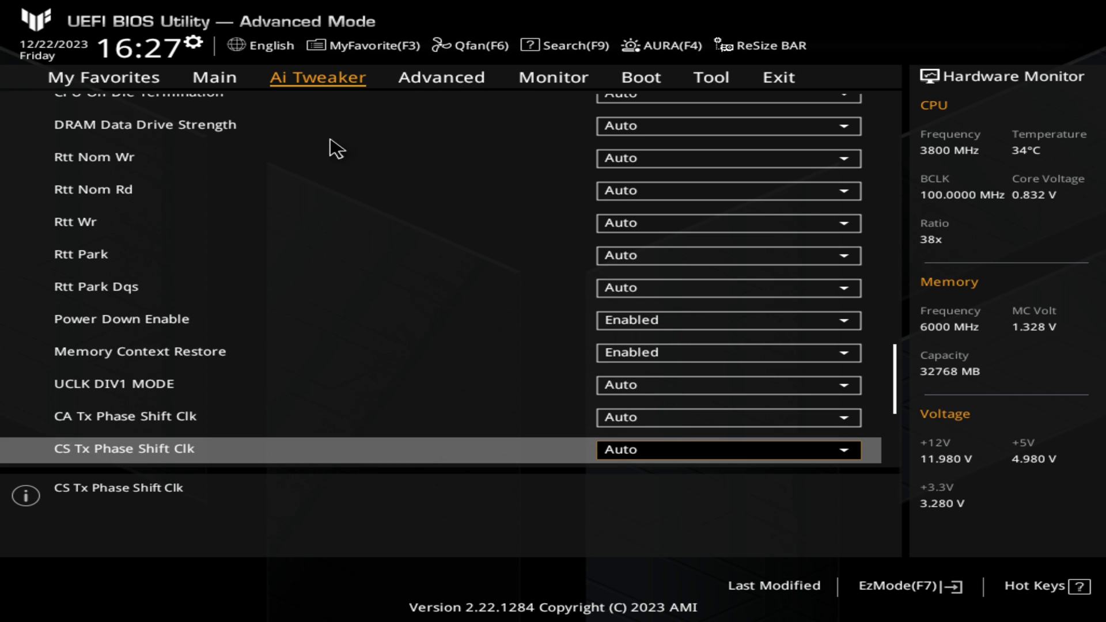
scroll(213, 149, up, 10)
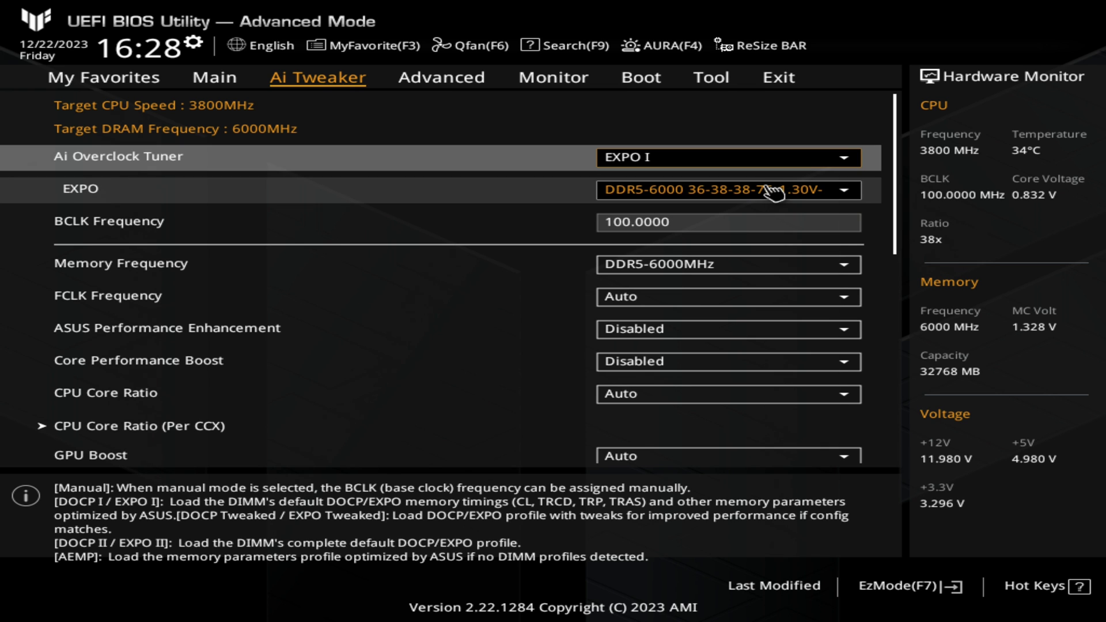
click(789, 165)
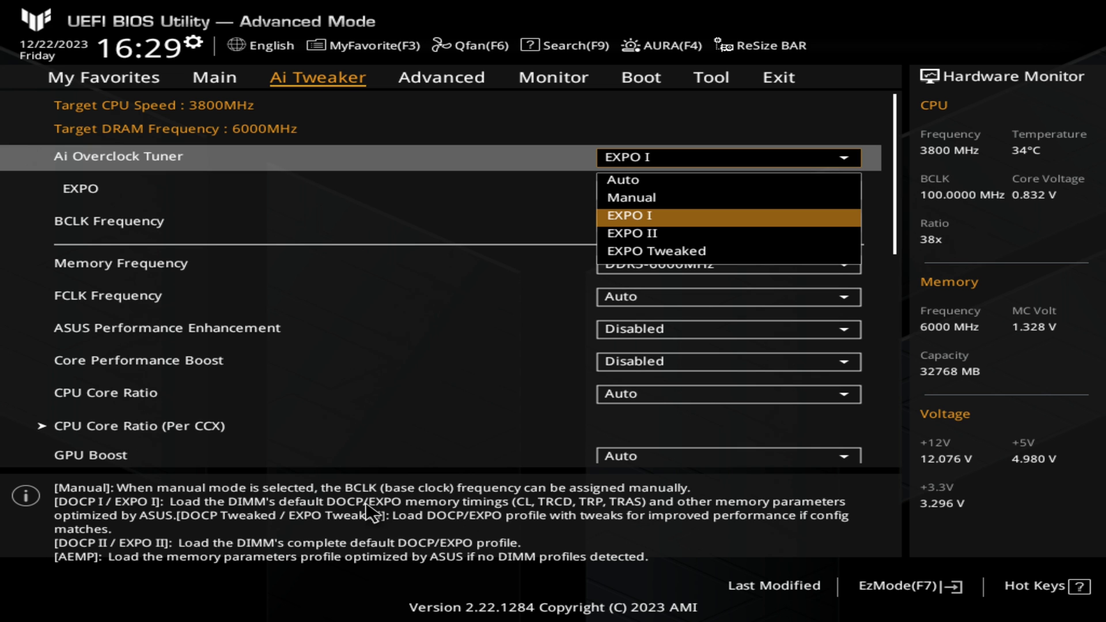
click(618, 218)
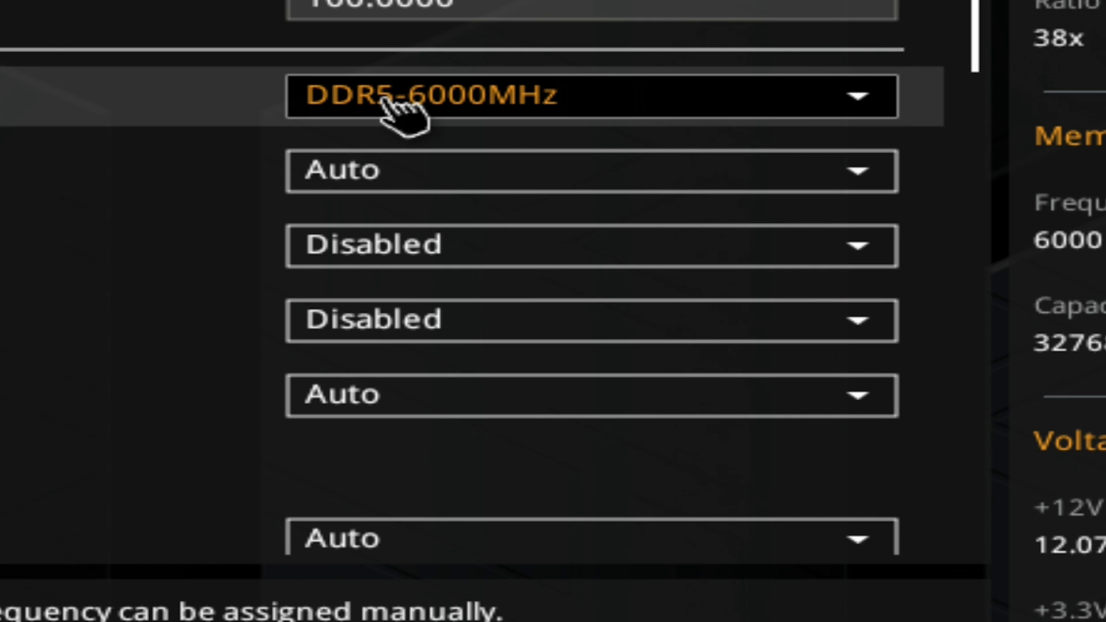
Choose DDR5-6000MHz as the Memory Frequency
click(397, 106)
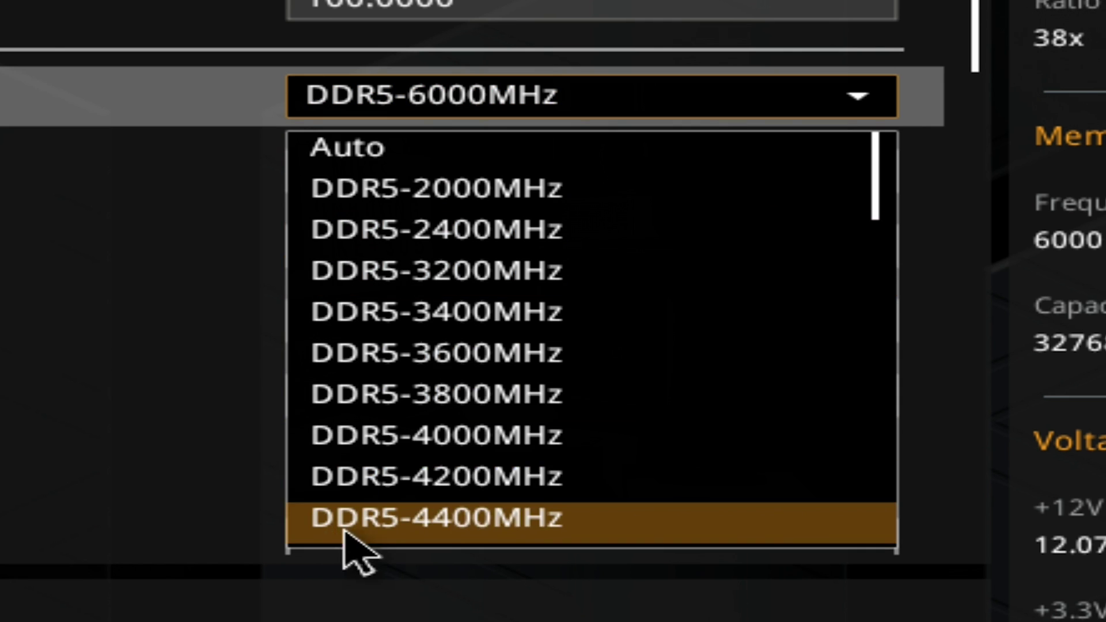
scroll(419, 444, down, 3)
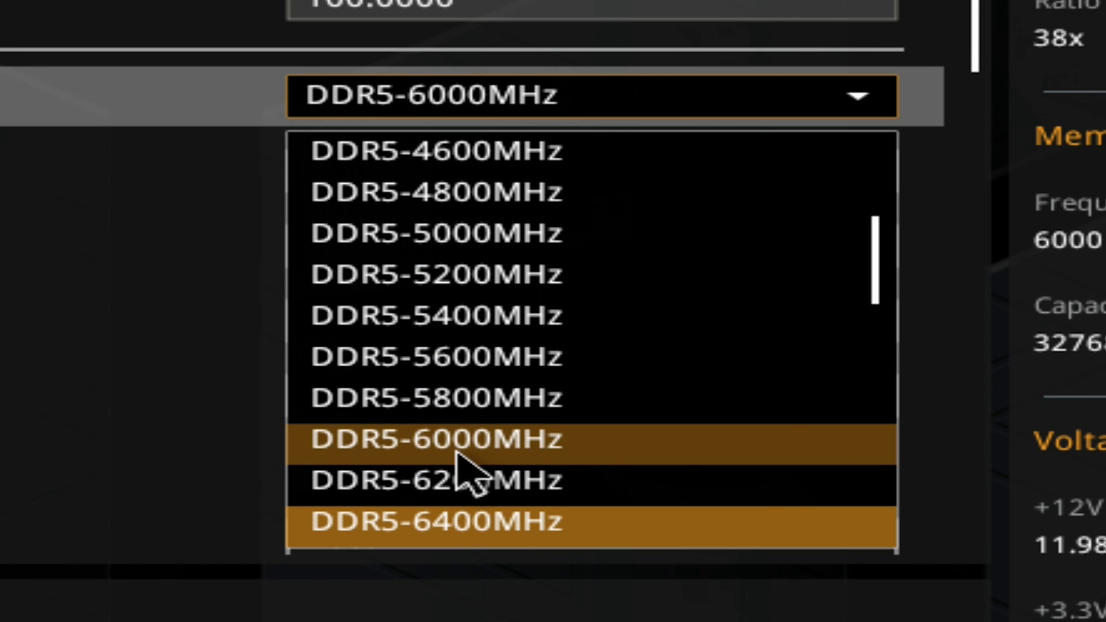
click(487, 433)
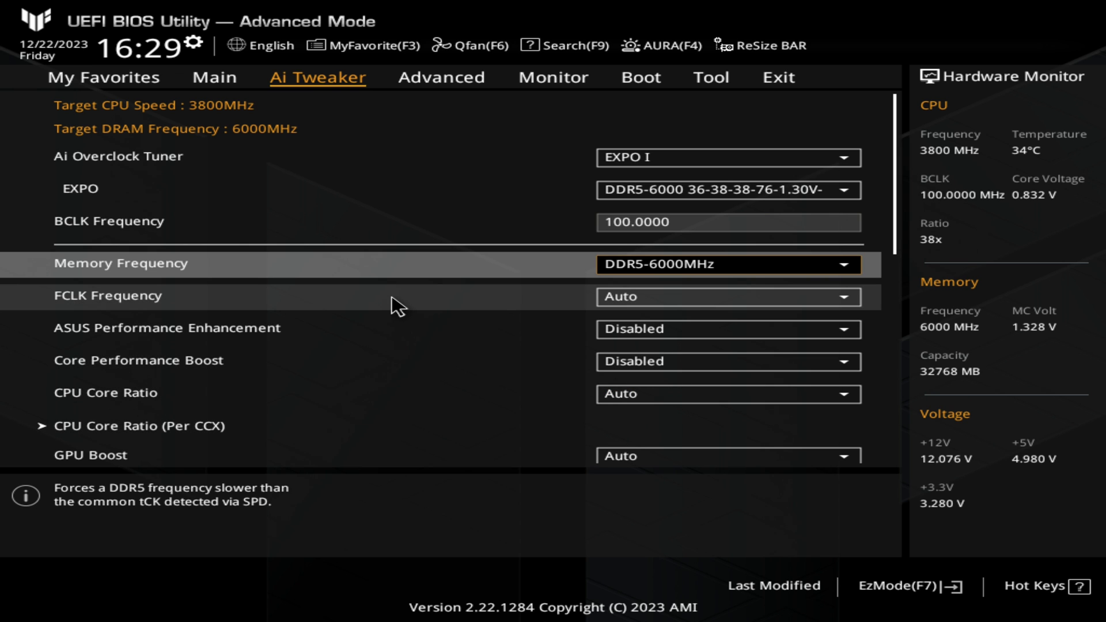
Open the DRAM Timing Control settings of the Ai Tweaker
key(Down)
key(Down)
key(Down)
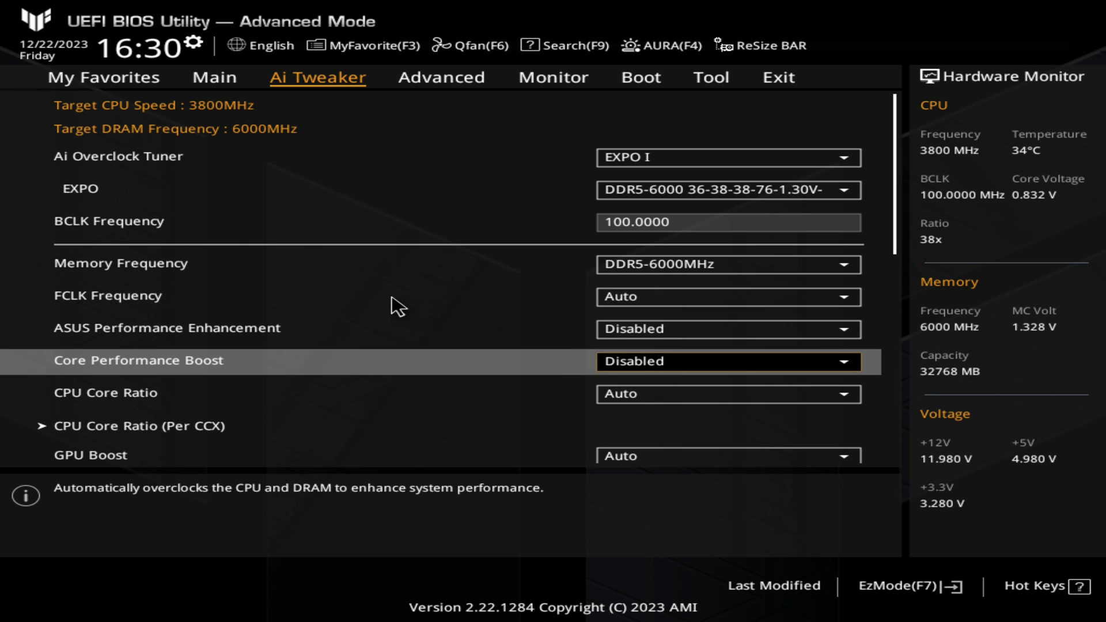
key(Down)
key(Down)
key(Down)
key(Down)
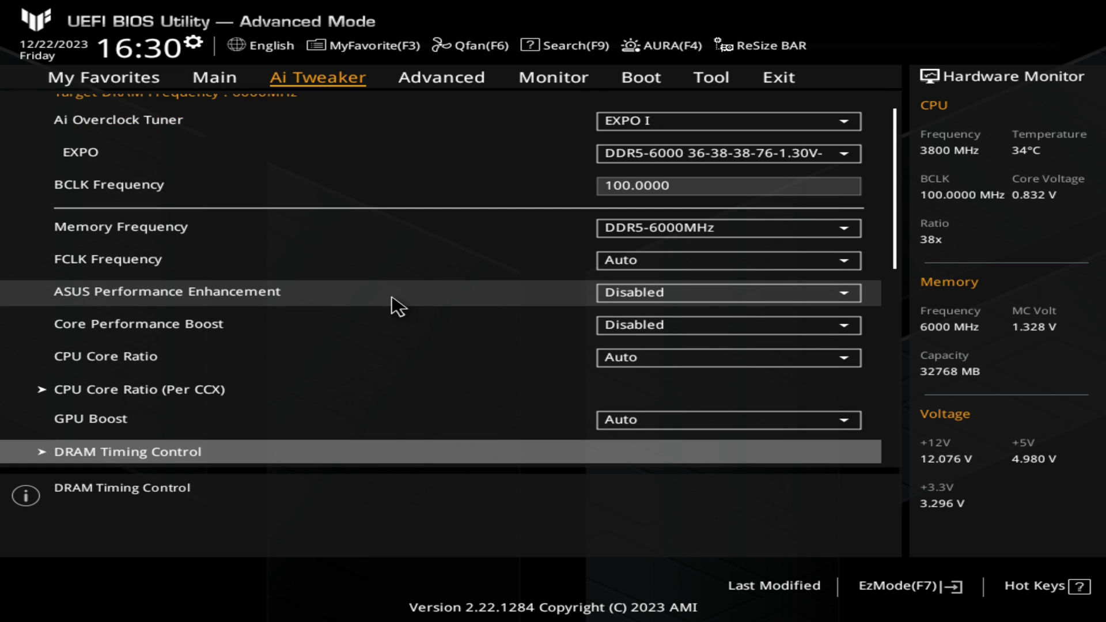
key(Down)
key(Down)
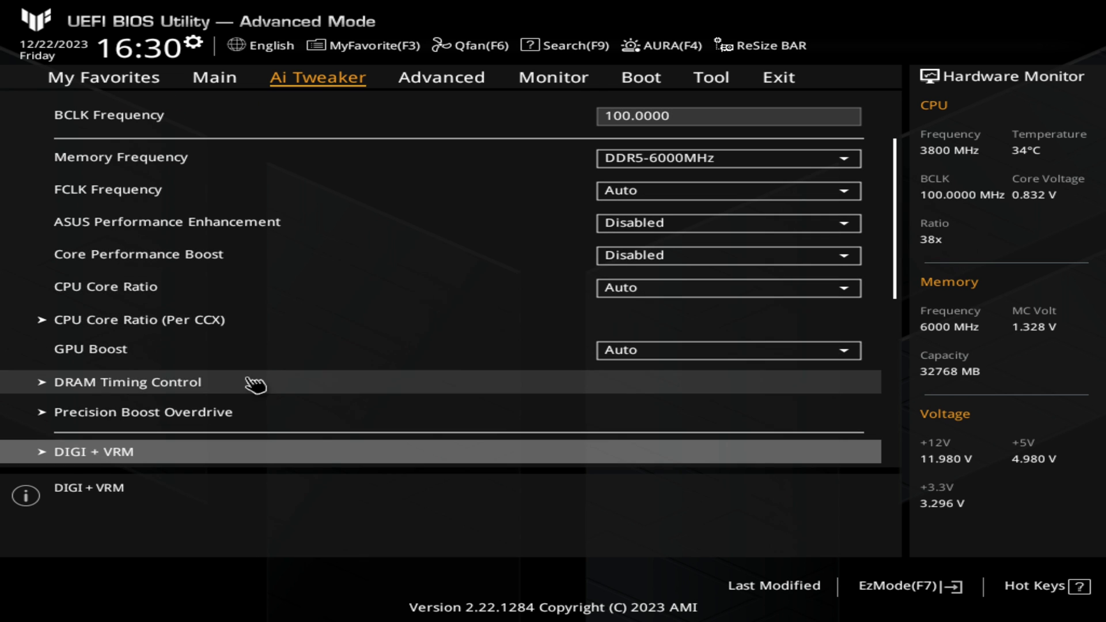
click(108, 384)
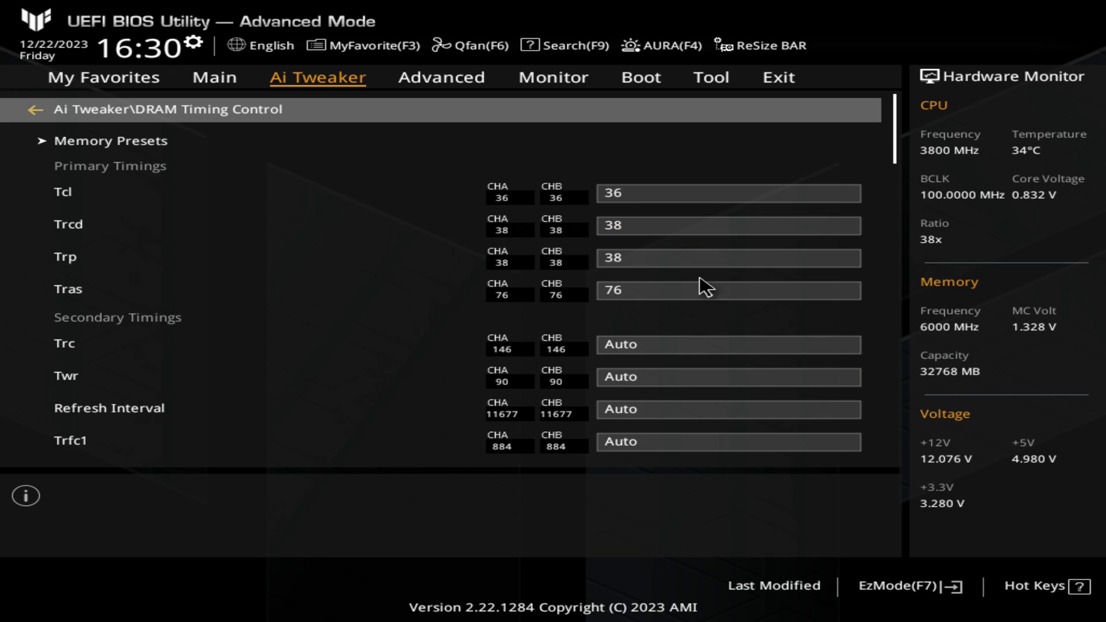
Review the DRAM timing and signal settings down to Memory Context Restore and select that option
click(637, 200)
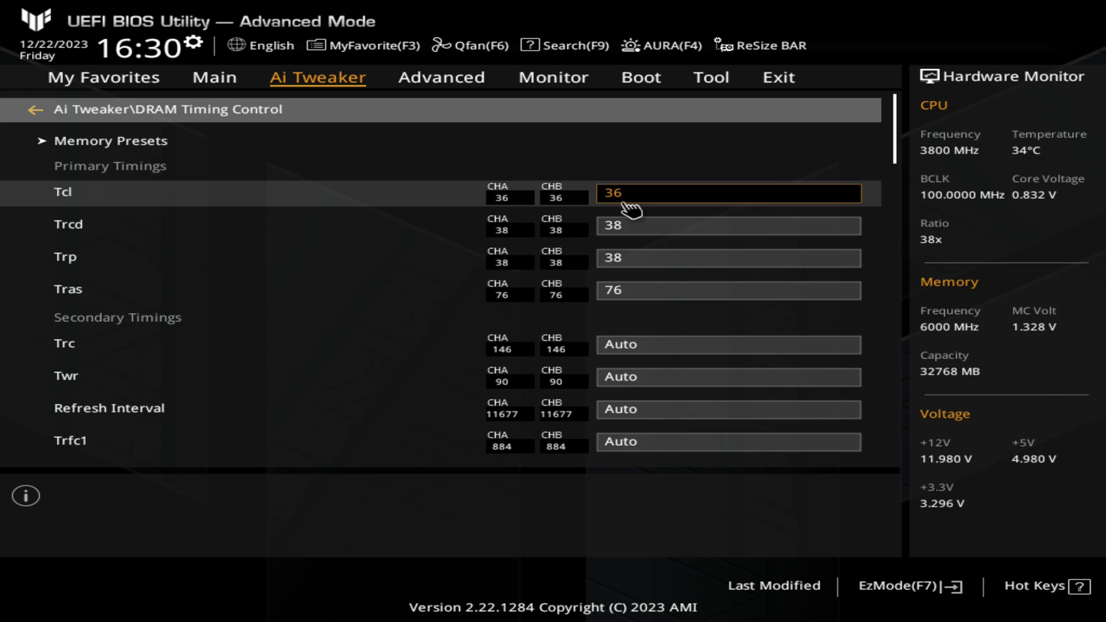
key(Down)
key(Down)
key(Down)
key(Down)
key(Down)
key(Down)
key(Down)
key(Down)
key(Down)
key(Down)
key(Down)
key(Down)
key(Down)
key(Down)
key(Down)
key(Down)
key(Down)
key(Down)
key(Down)
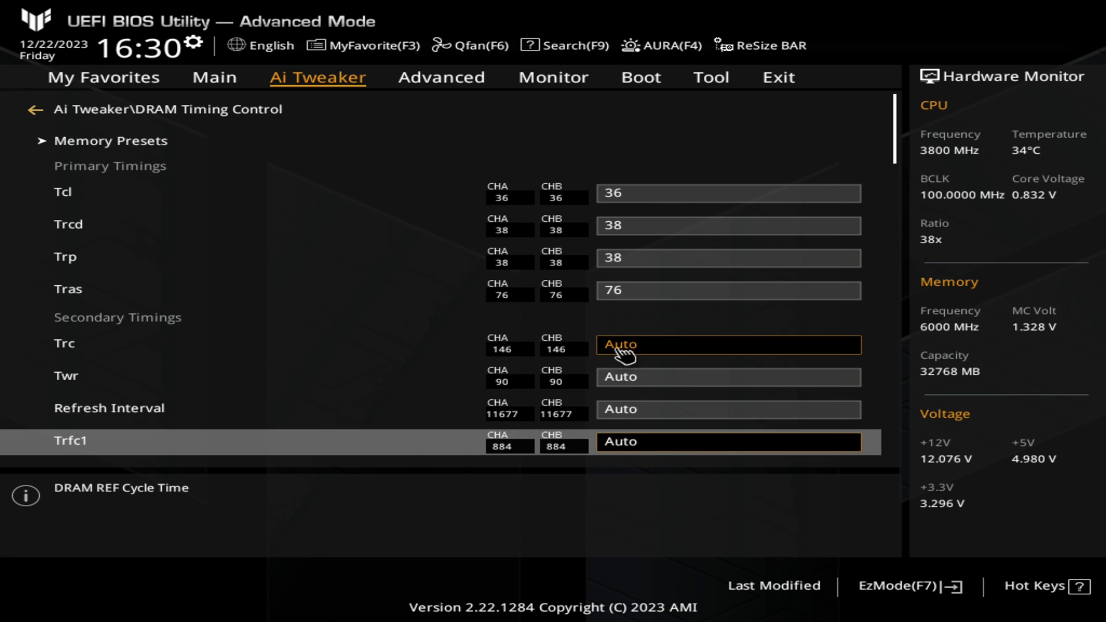
key(Down)
key(Down)
key(Down)
key(Down)
key(Down)
key(Down)
key(Down)
key(Down)
key(Down)
key(Down)
key(Down)
key(Down)
key(Down)
key(Down)
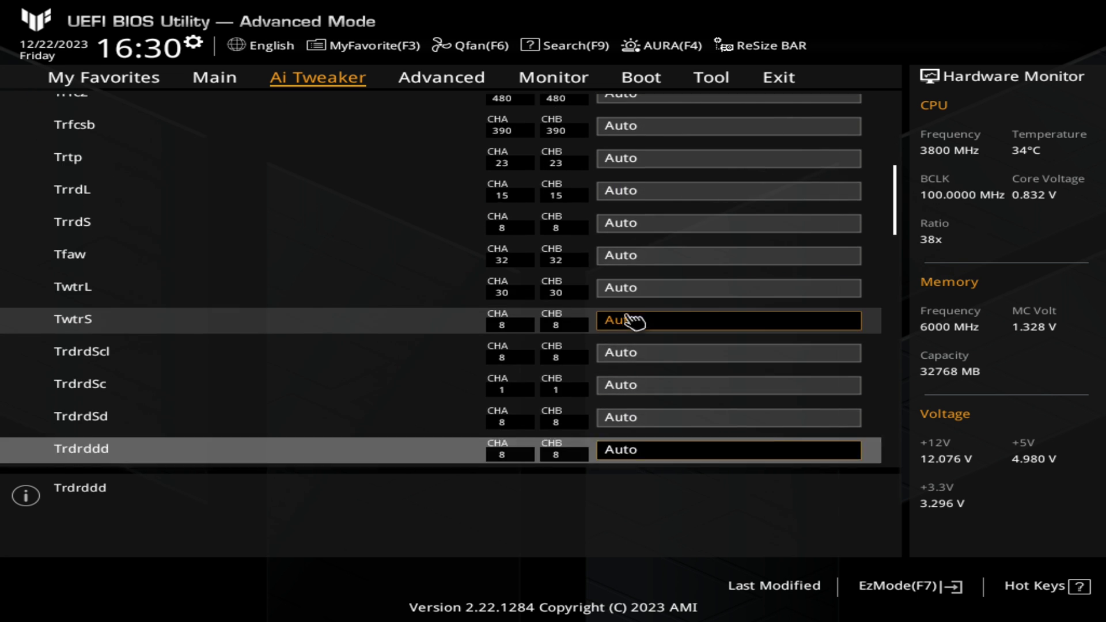
key(Down)
key(Down)
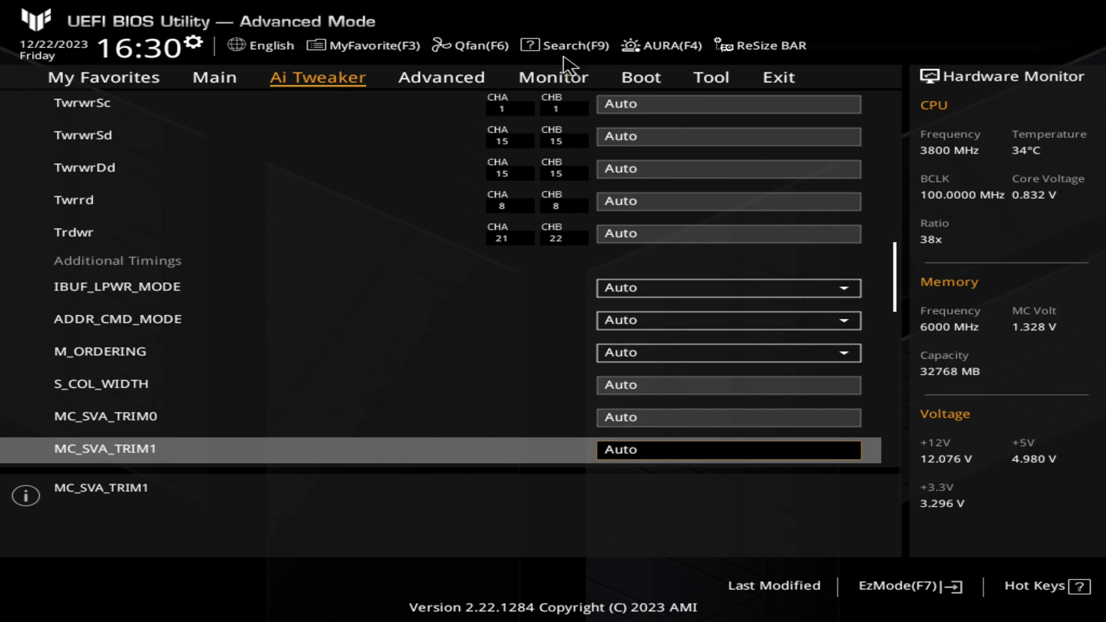
key(Down)
key(Down)
key(Down)
key(Down)
key(Down)
key(Down)
key(Down)
key(Down)
key(Down)
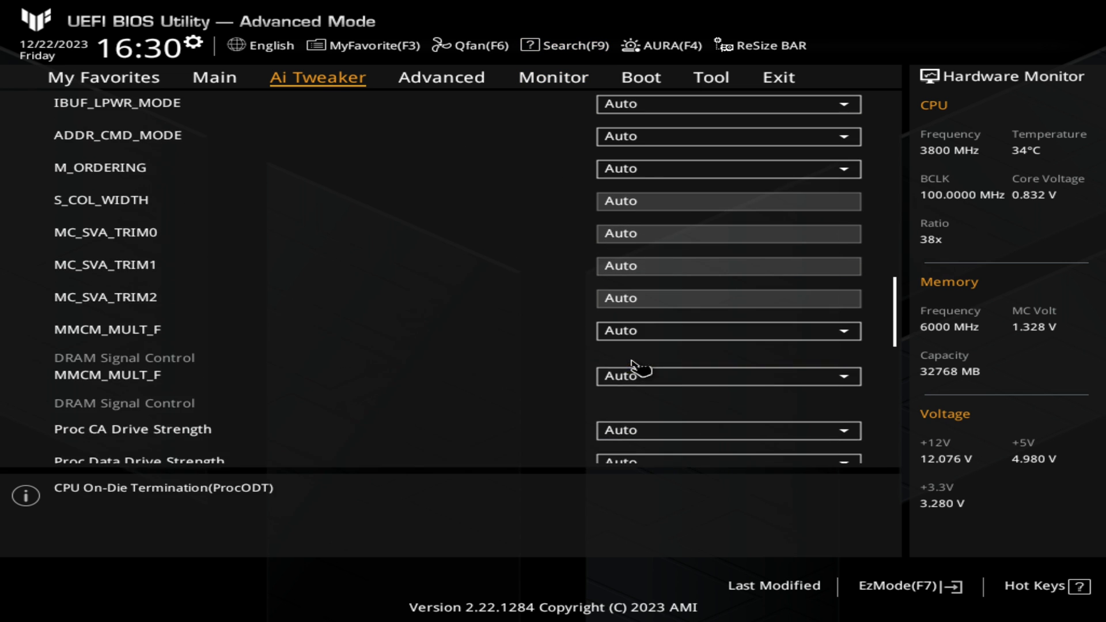
key(Down)
key(Down)
key(Down)
key(Down)
key(Down)
key(Down)
key(Down)
key(Down)
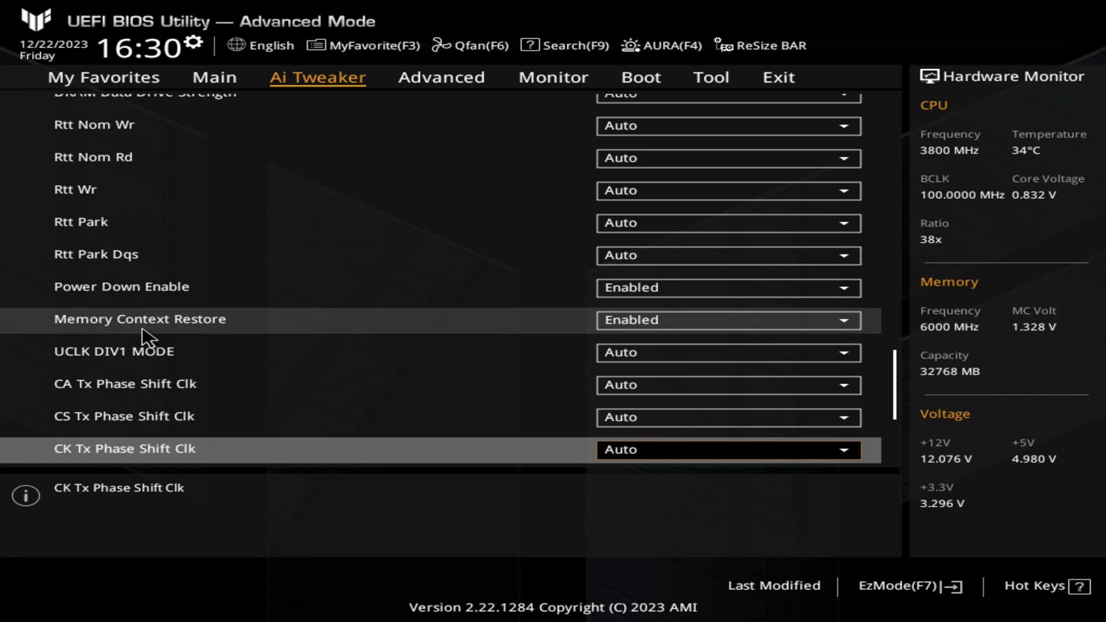
click(267, 333)
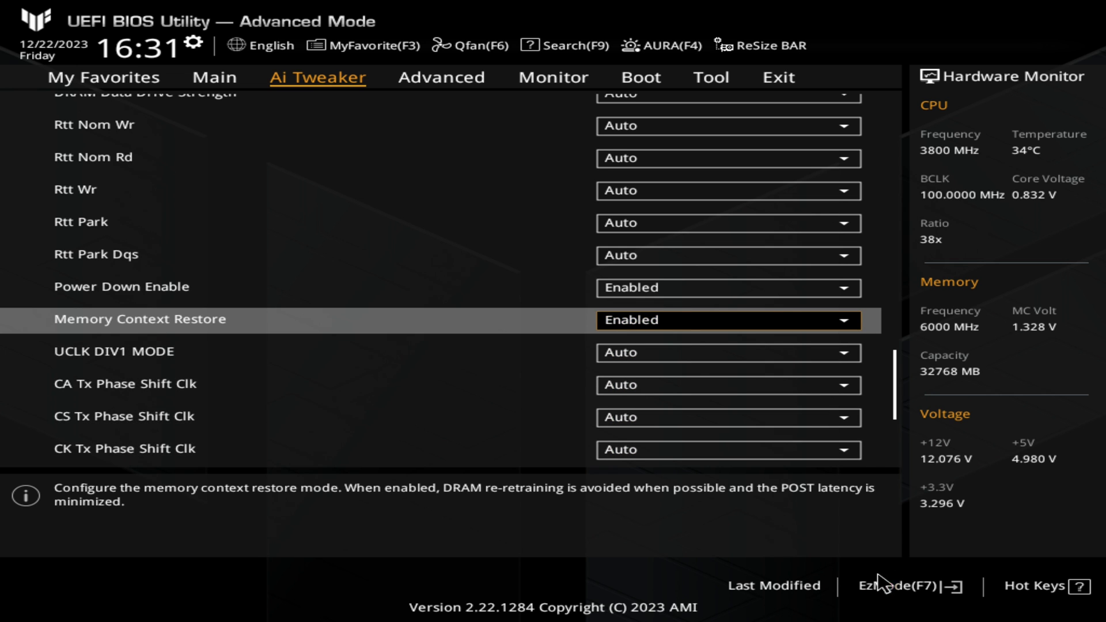
Open the BIOS exit options
click(782, 80)
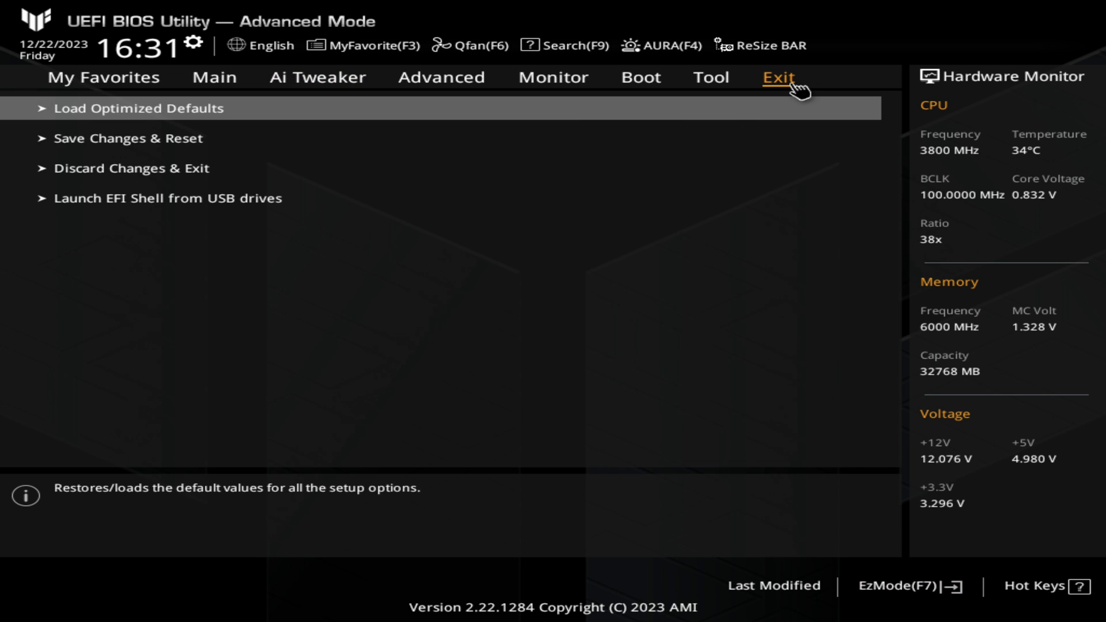